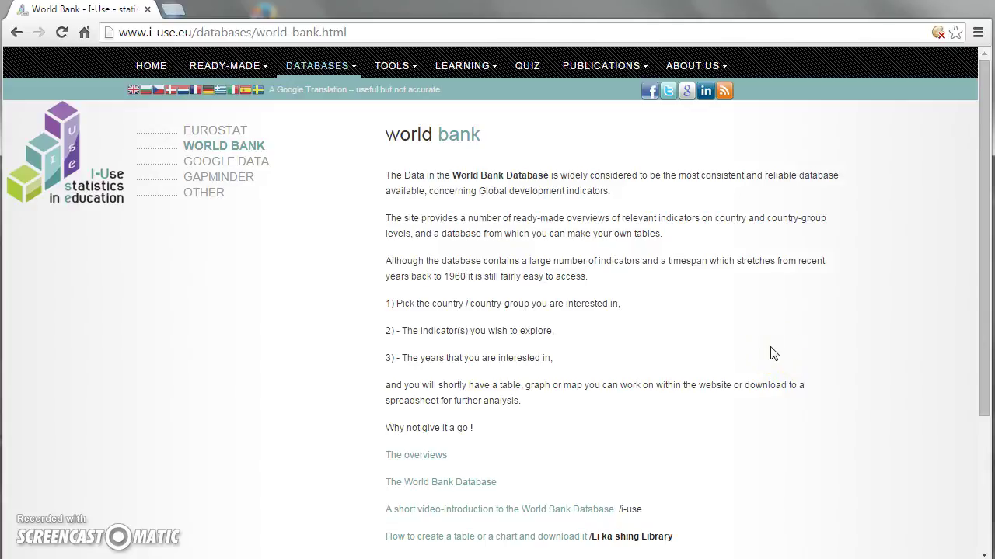
# Step: From the I-Use World Bank page, open The World Bank Database in a new browser tab
pyautogui.click(762, 353)
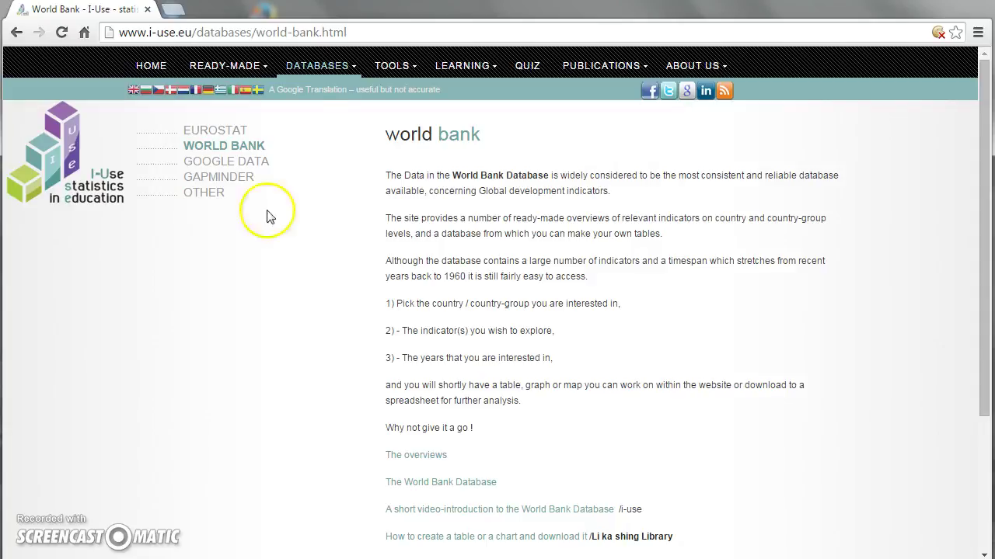
pyautogui.click(438, 484)
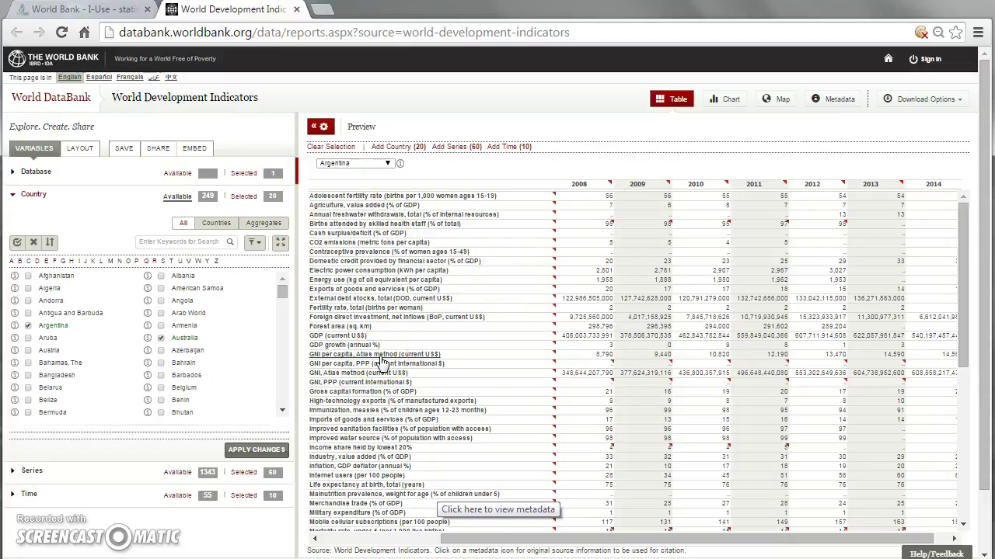
# Step: Check the preview's country list and confirm World Development Indicators stays the selected database
pyautogui.click(387, 165)
pyautogui.click(387, 165)
pyautogui.click(387, 164)
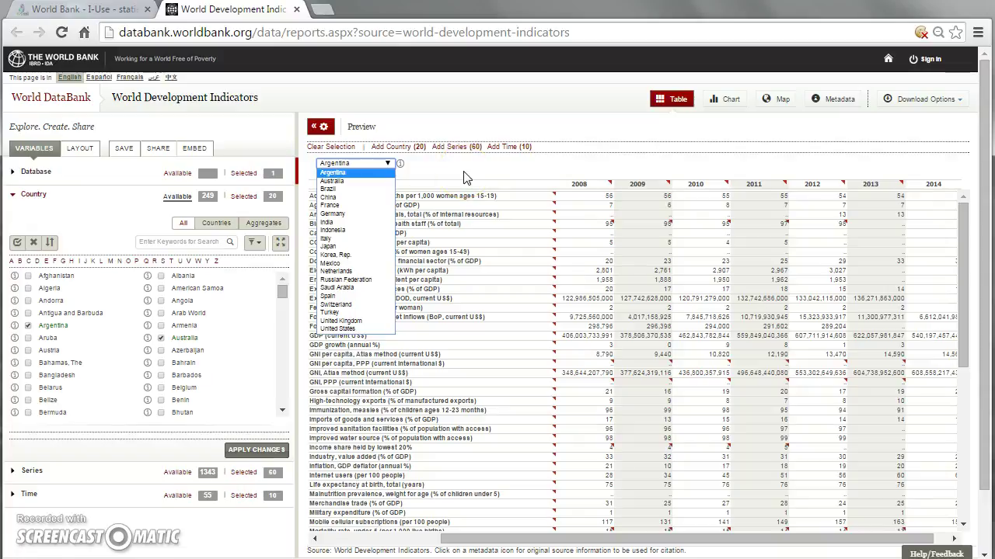
pyautogui.click(39, 178)
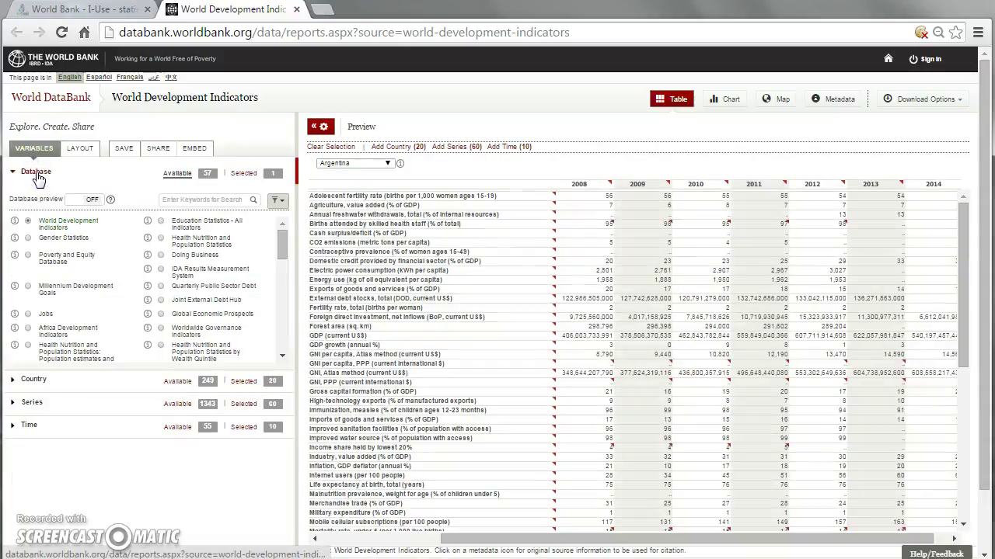
pyautogui.click(70, 224)
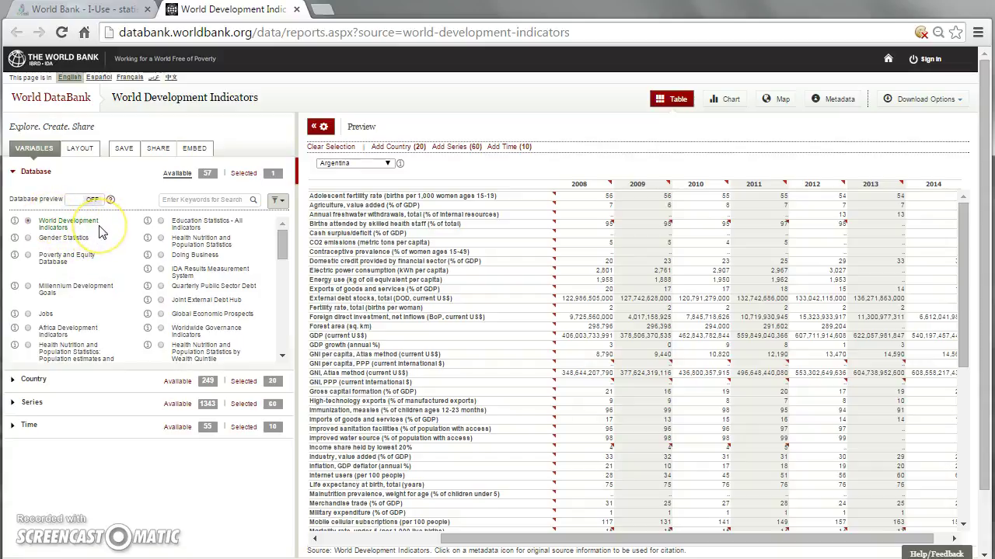
pyautogui.click(36, 174)
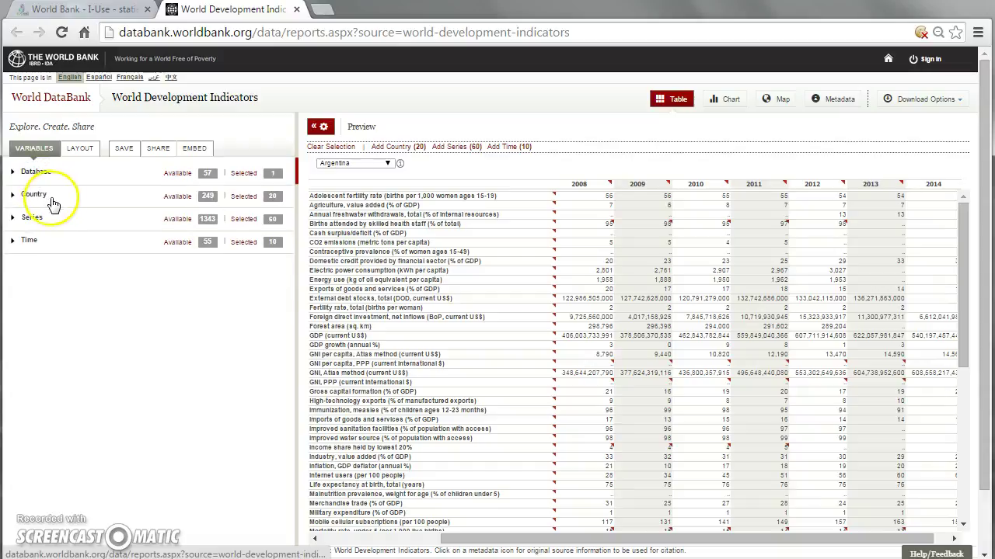
# Step: Unselect all countries, then tick Belgium, Bangladesh and China
pyautogui.click(29, 200)
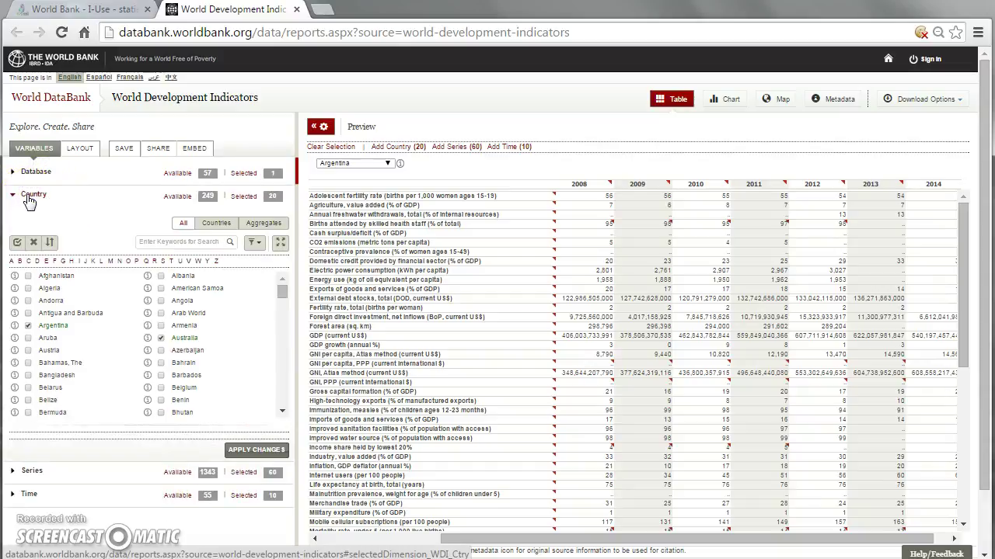
pyautogui.click(34, 243)
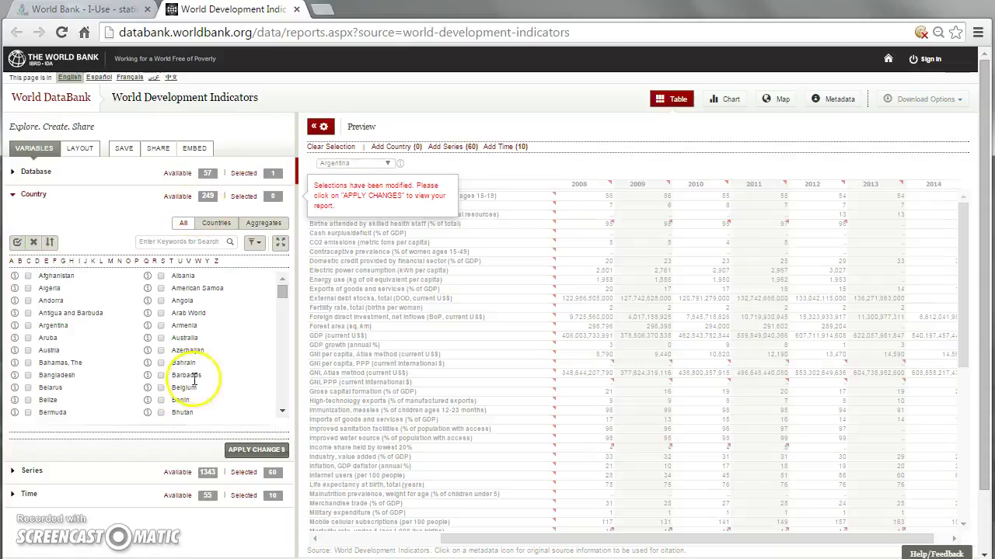
pyautogui.click(161, 388)
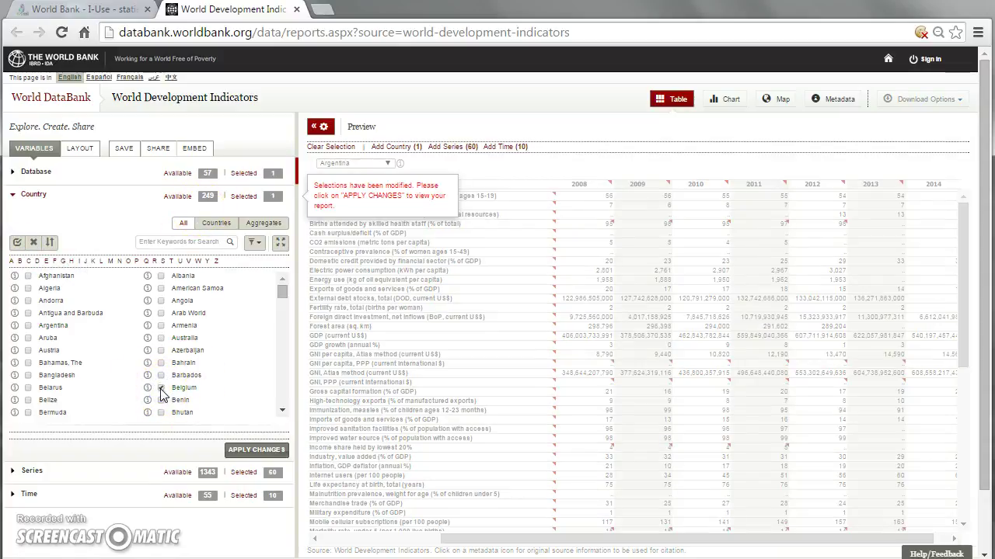
pyautogui.click(28, 375)
pyautogui.click(282, 410)
pyautogui.click(282, 410)
pyautogui.click(282, 410)
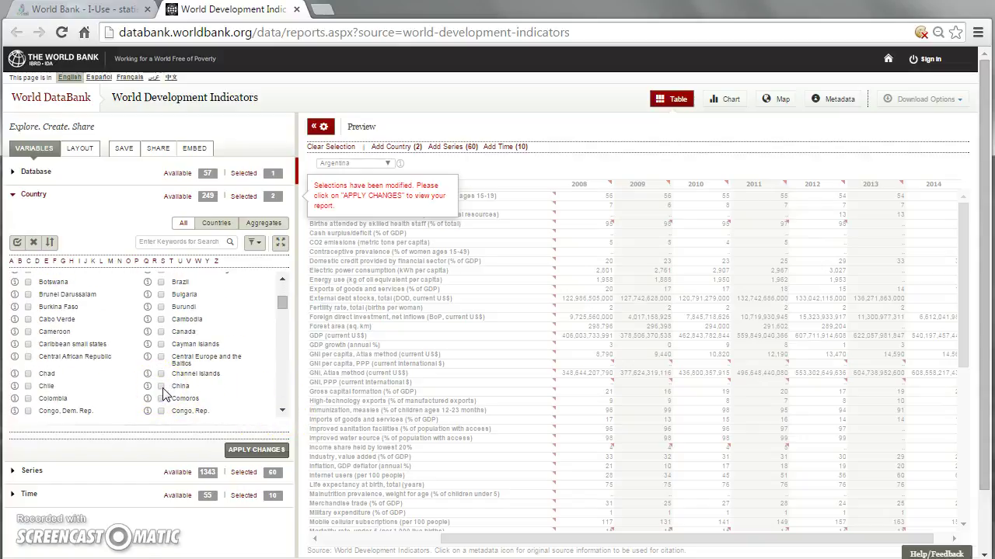
pyautogui.click(223, 384)
pyautogui.click(277, 361)
# Step: Add the Low income and High income: OECD aggregates and apply the five-country selection
pyautogui.click(272, 225)
pyautogui.click(272, 225)
pyautogui.click(161, 294)
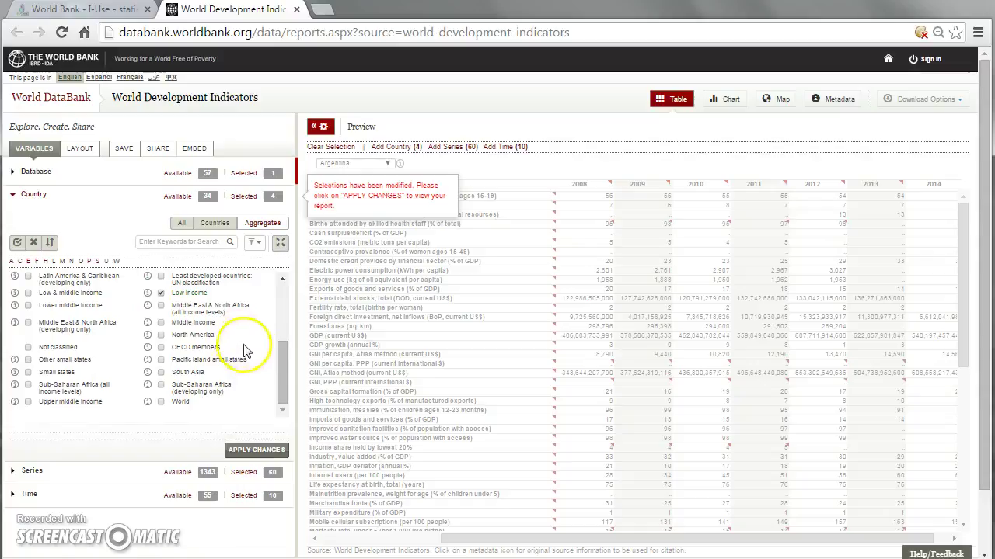
pyautogui.scroll(1, 280, 367)
pyautogui.scroll(1, 281, 361)
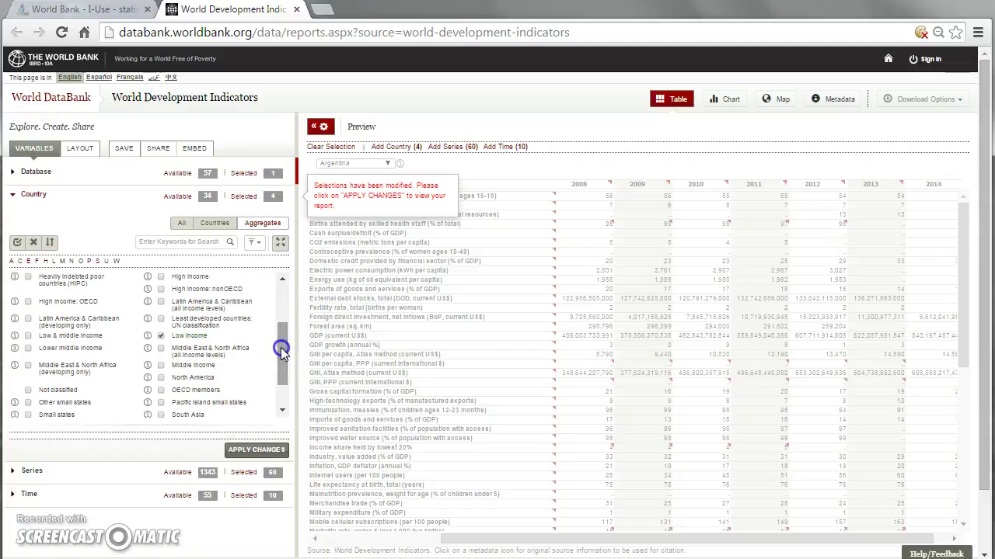
pyautogui.click(29, 302)
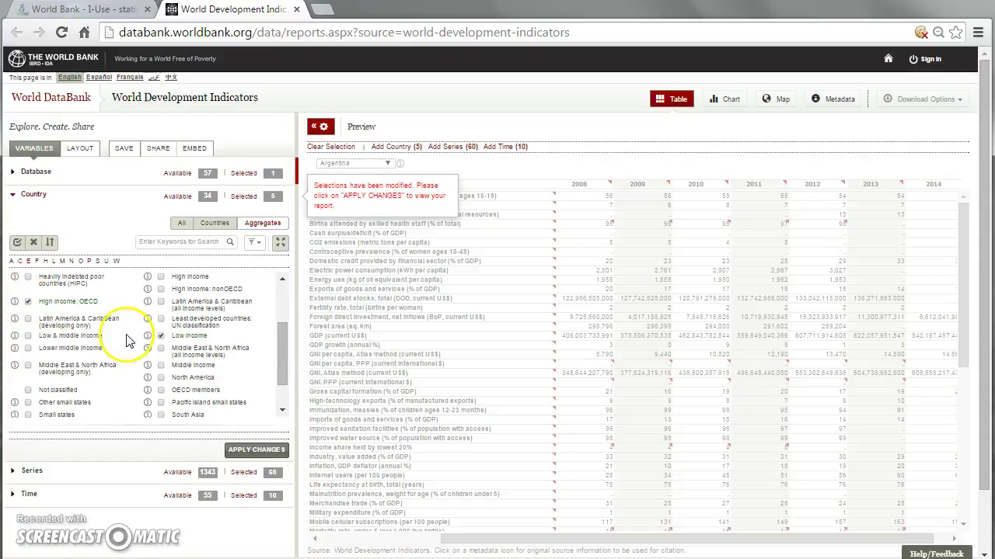
pyautogui.click(261, 451)
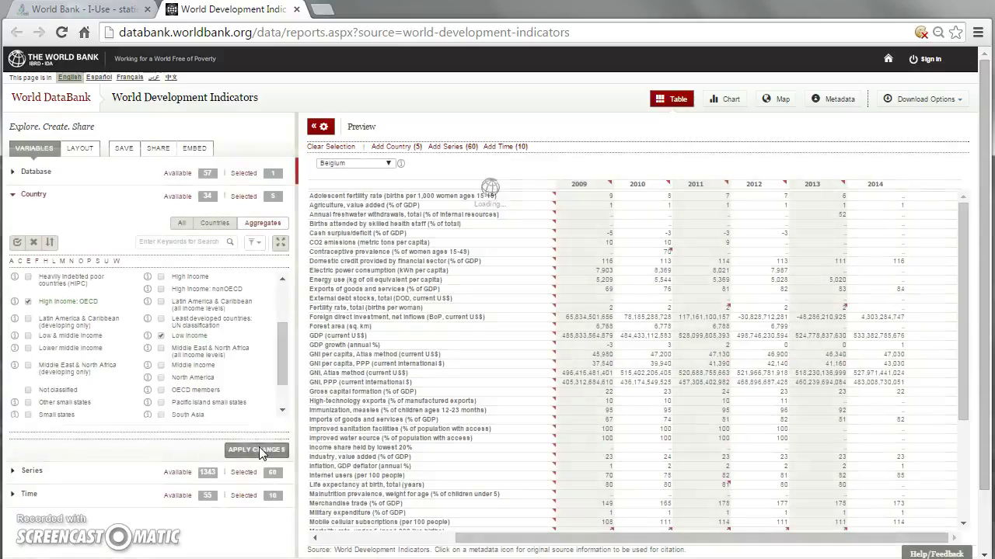
# Step: Verify the preview lists the five chosen countries, then bring up the 1343-series list
pyautogui.click(388, 164)
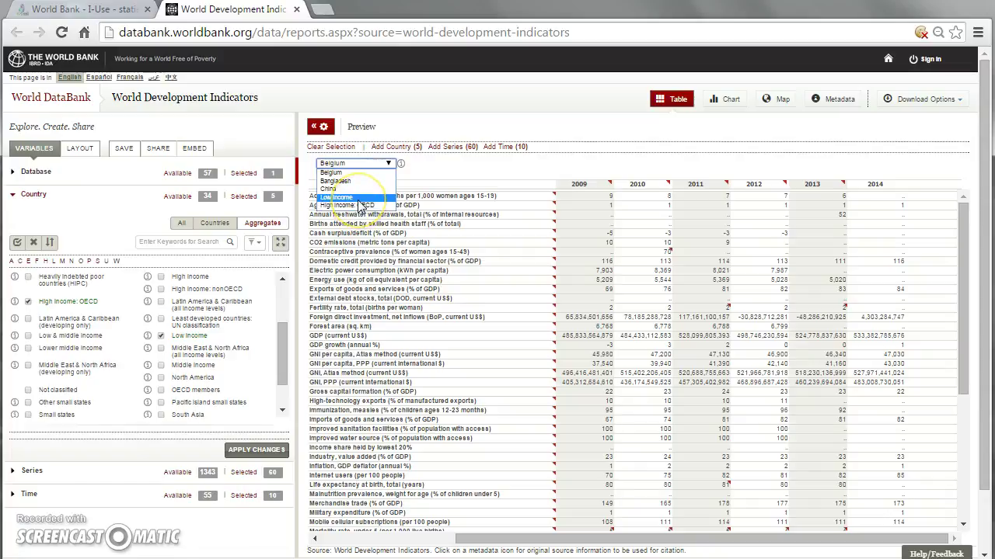
pyautogui.click(35, 472)
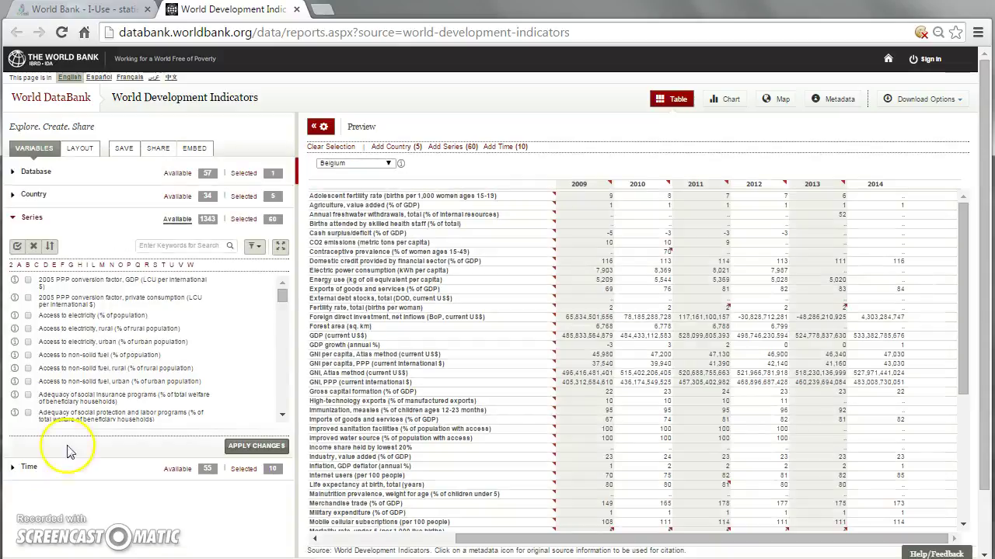
# Step: Clear all series, select only Life expectancy at birth, total (years), and apply it
pyautogui.click(33, 247)
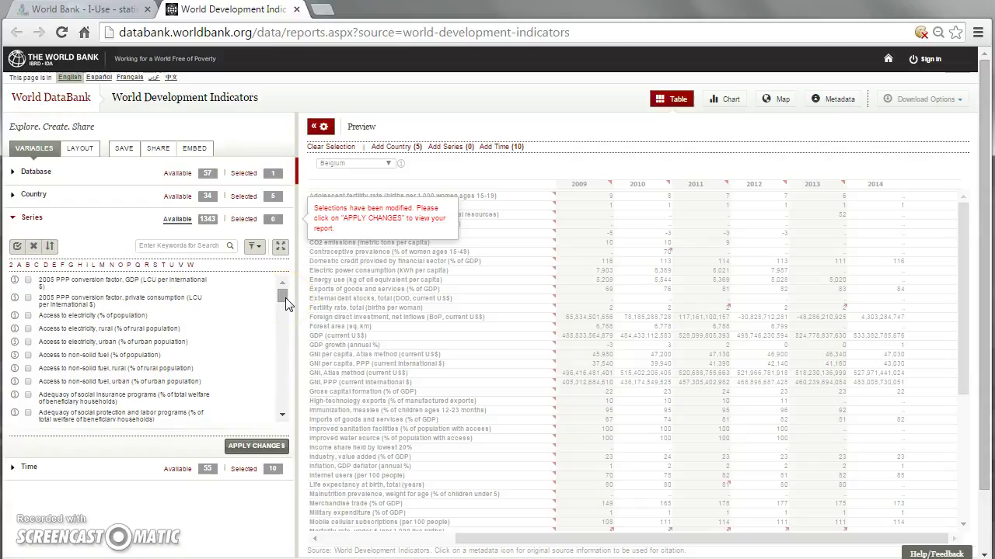
pyautogui.click(247, 328)
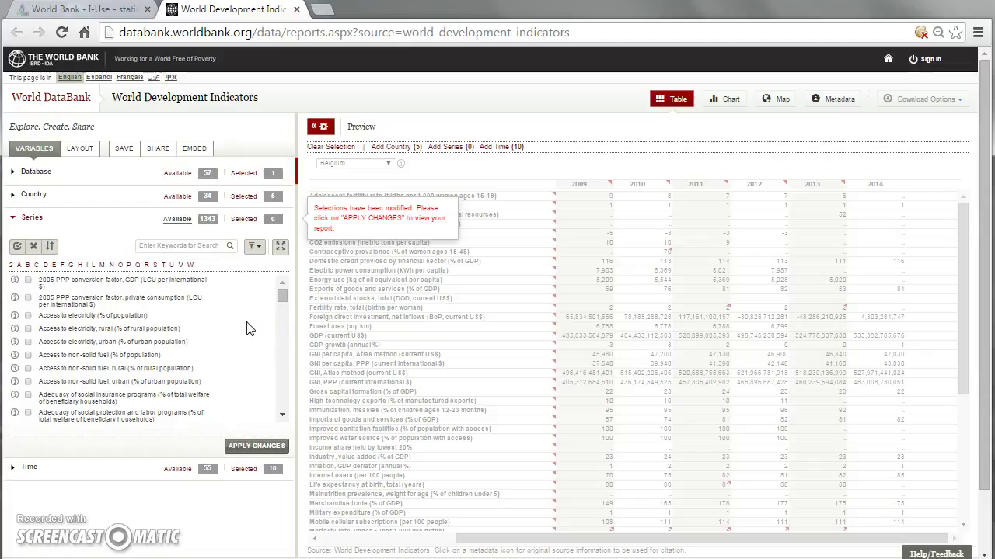
pyautogui.click(106, 284)
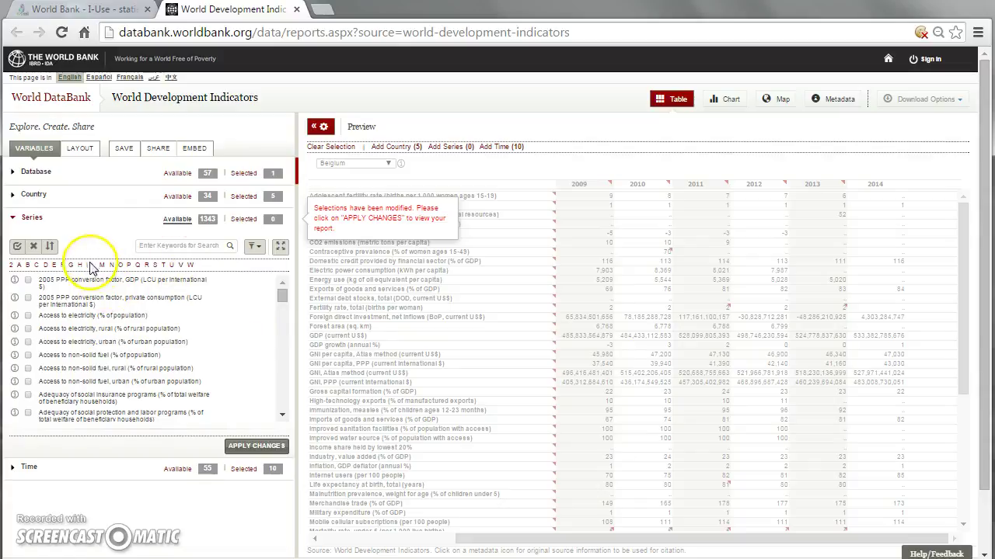
pyautogui.moveTo(282, 303)
pyautogui.mouseDown()
pyautogui.moveTo(284, 311)
pyautogui.moveTo(286, 286)
pyautogui.mouseUp()
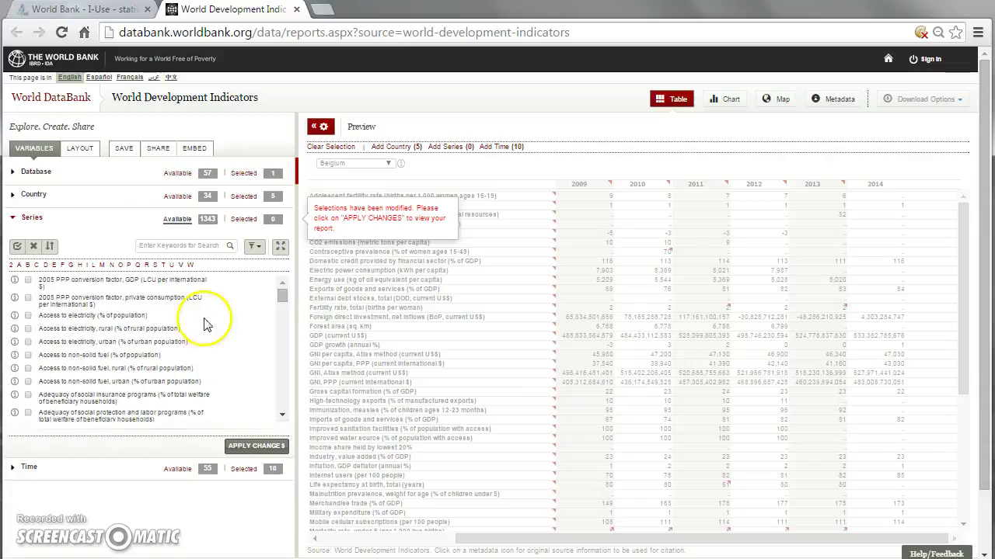
pyautogui.click(94, 267)
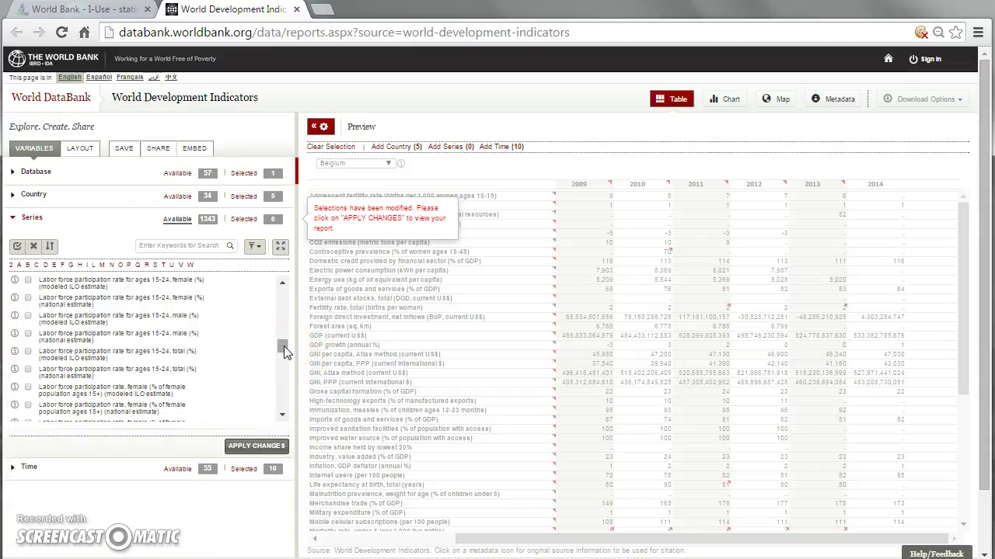
pyautogui.click(282, 415)
pyautogui.click(282, 415)
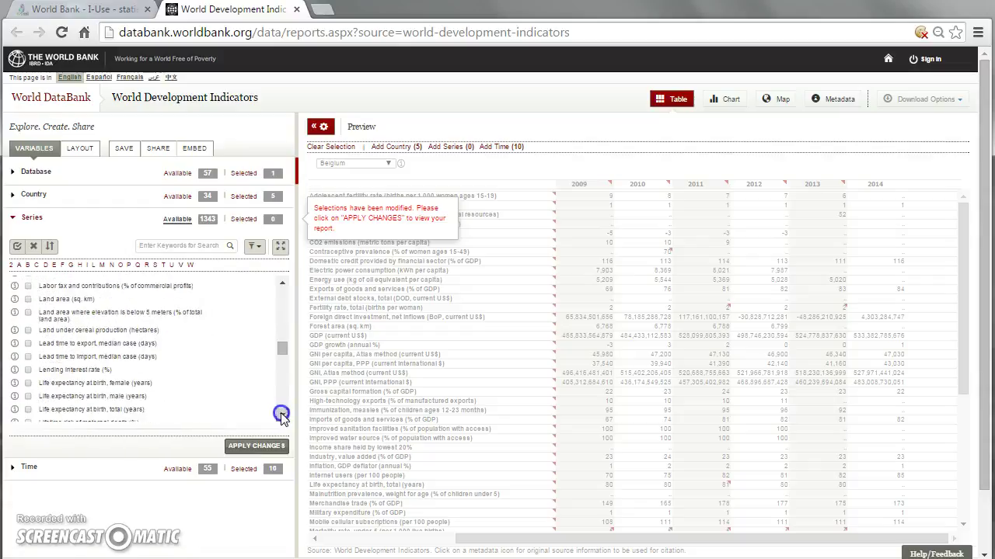
pyautogui.click(281, 414)
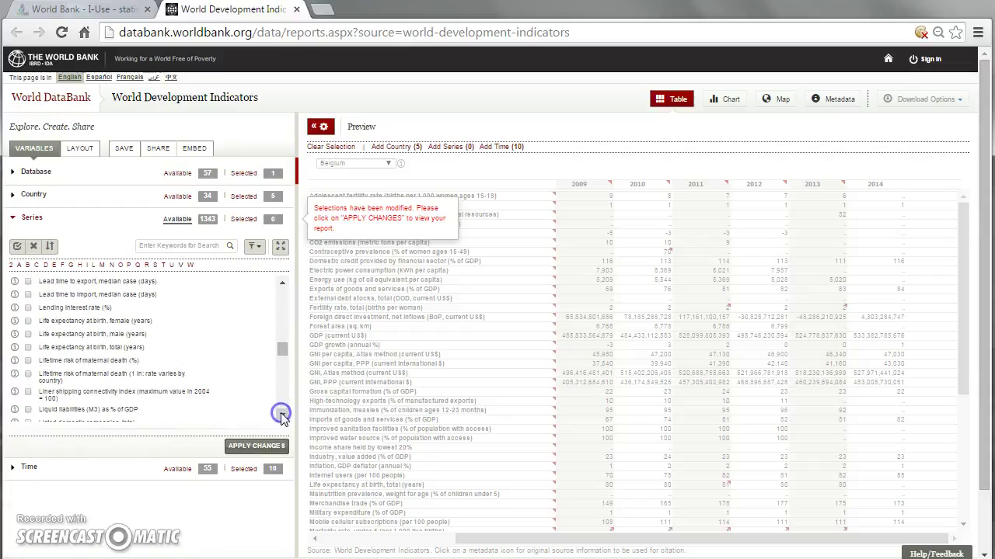
pyautogui.click(28, 348)
pyautogui.click(251, 448)
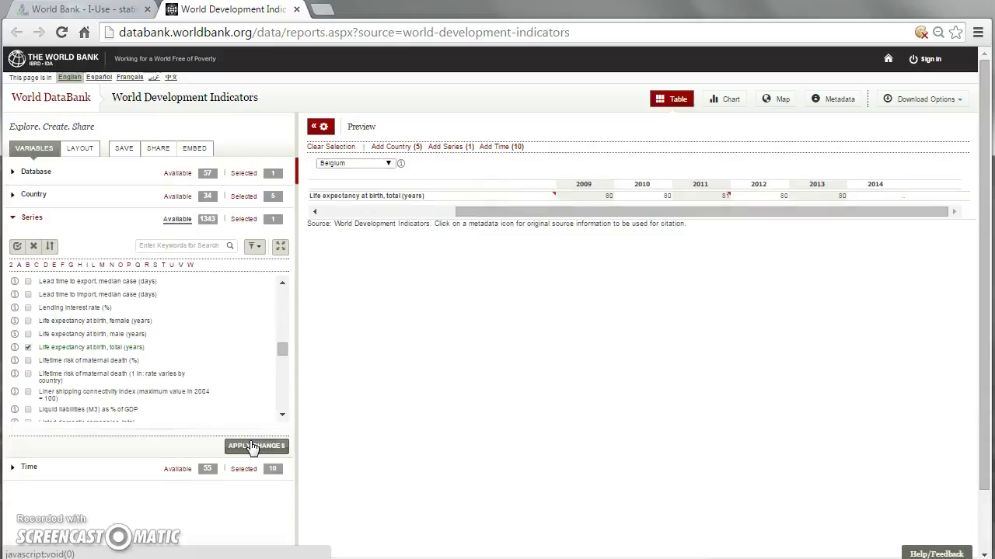
# Step: Tick 1990 and 2000 and untick 2005–2009 and 2011, keeping 2010, 2012, 2013 and 2014
pyautogui.click(28, 468)
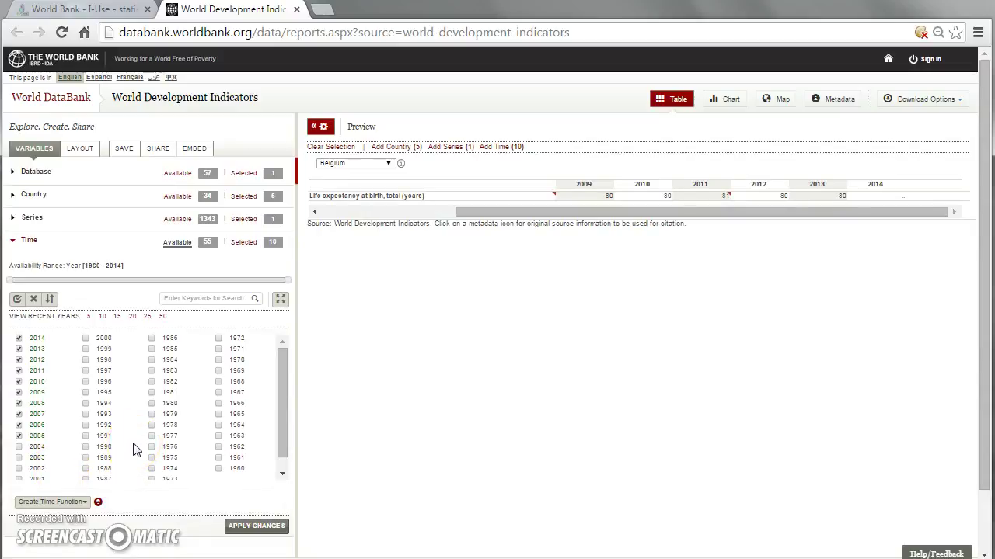
pyautogui.click(87, 449)
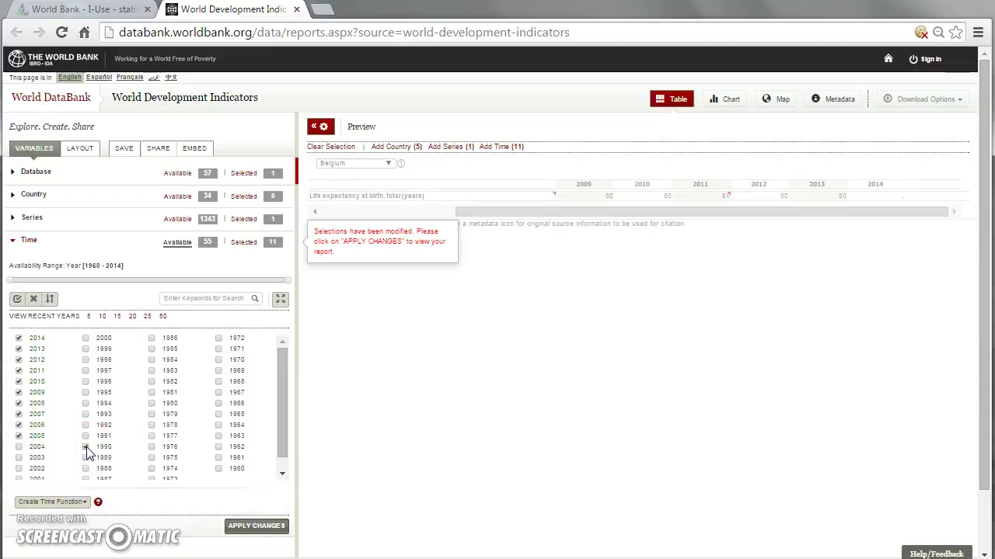
pyautogui.click(86, 339)
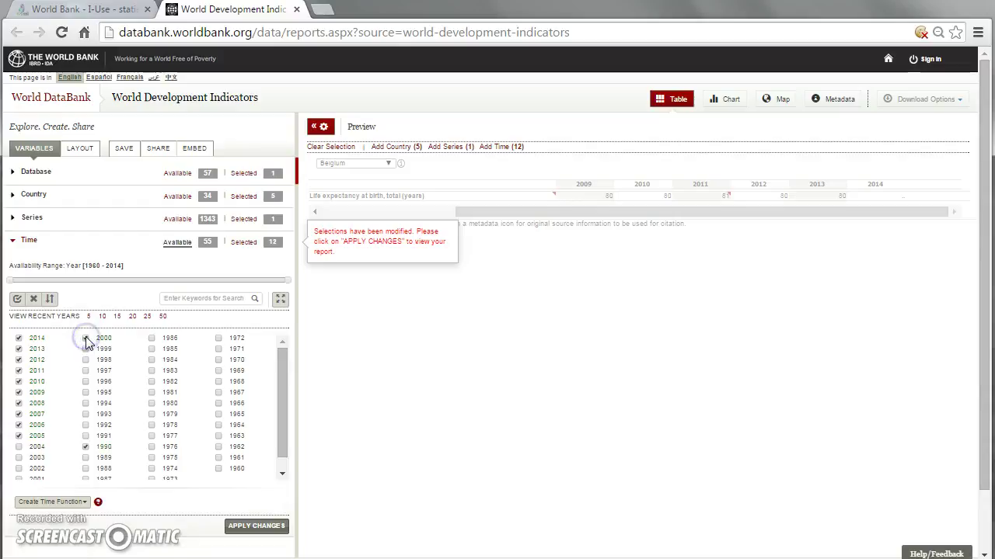
pyautogui.click(19, 436)
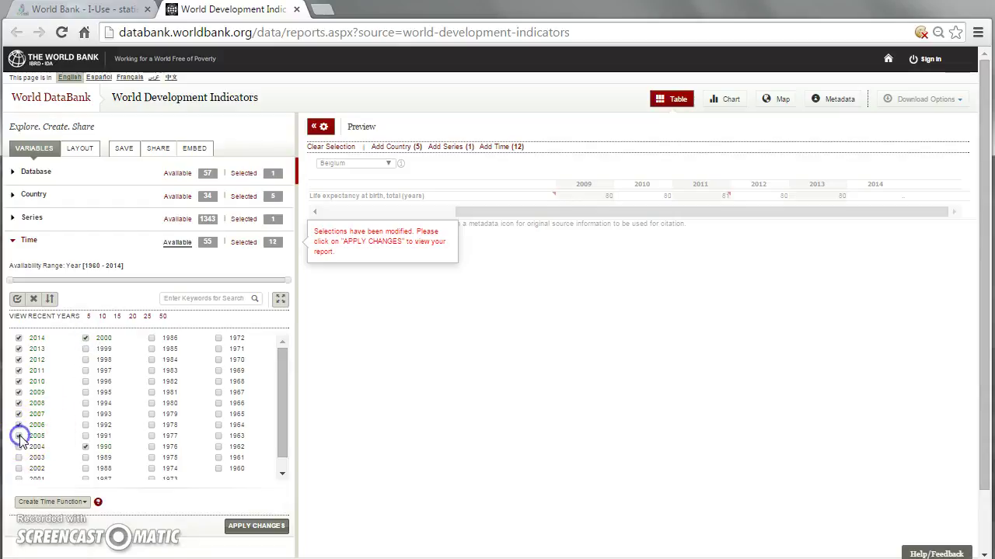
pyautogui.click(19, 435)
pyautogui.click(19, 414)
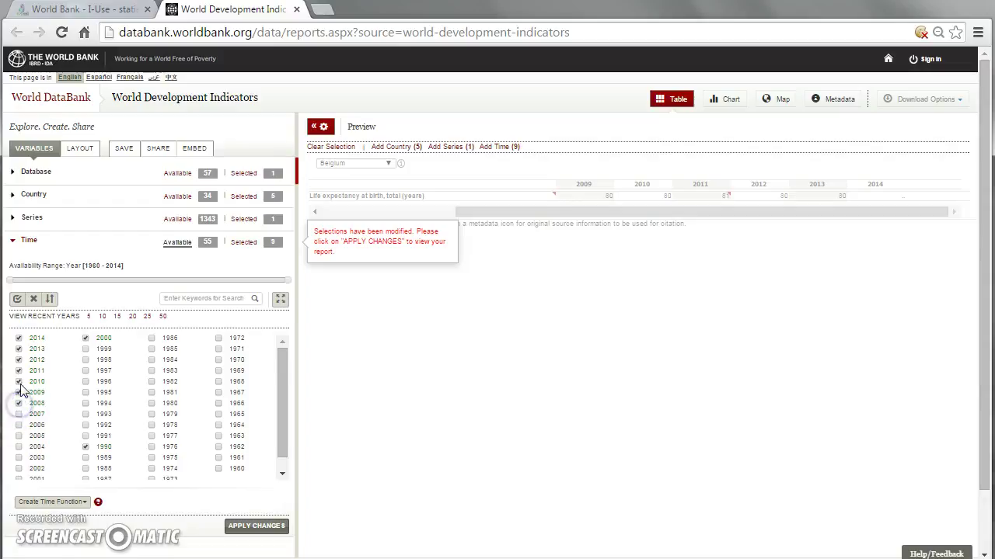
pyautogui.click(18, 393)
pyautogui.click(18, 403)
pyautogui.click(20, 382)
pyautogui.click(18, 371)
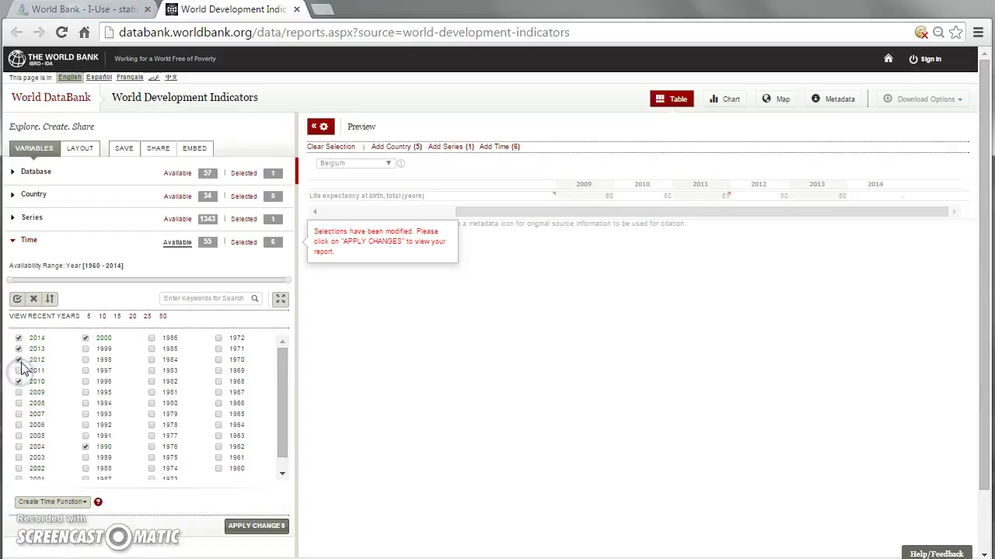
pyautogui.click(19, 338)
pyautogui.click(18, 382)
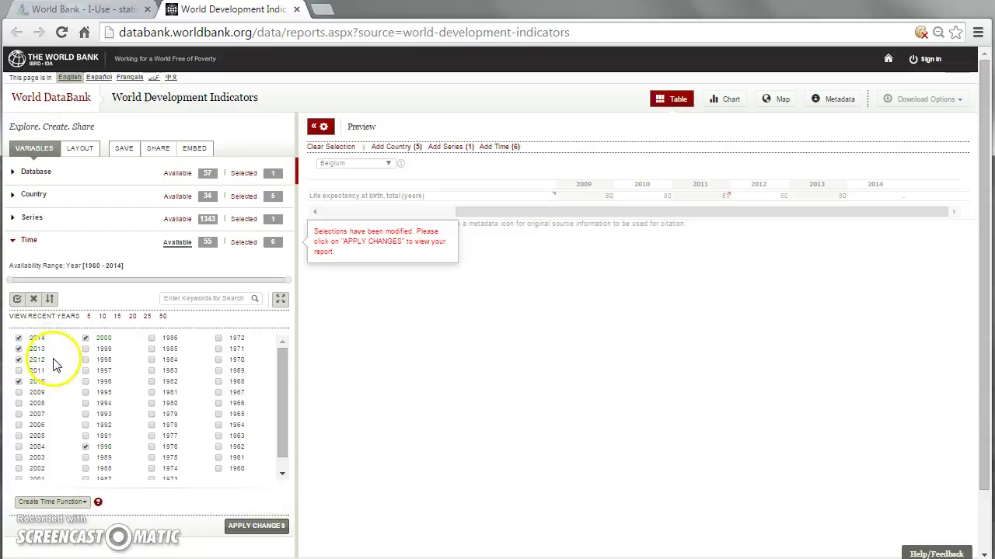
# Step: Apply years 1990, 2000, 2010 and 2013 only, and display Bangladesh's values (60, 65, 69, 71)
pyautogui.click(256, 526)
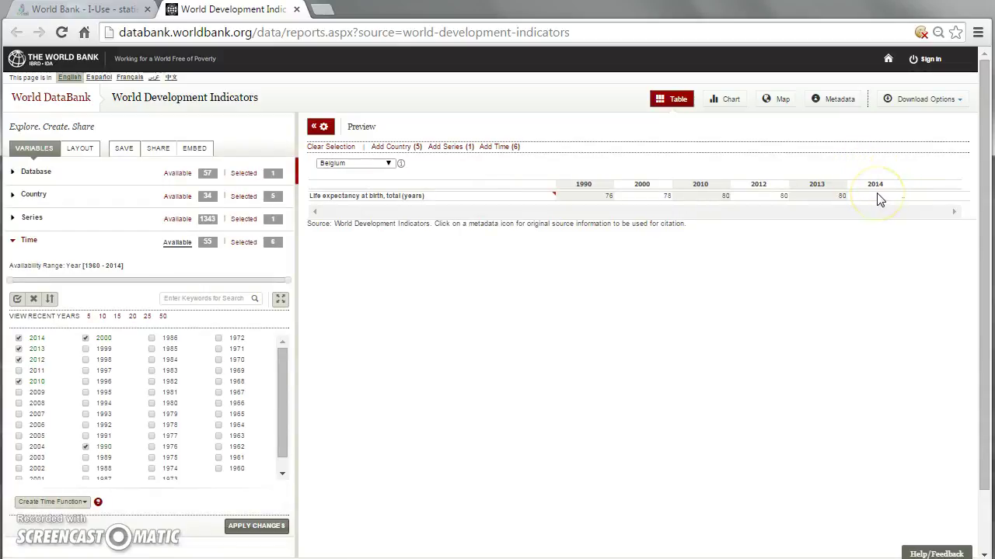
pyautogui.click(820, 204)
pyautogui.click(19, 360)
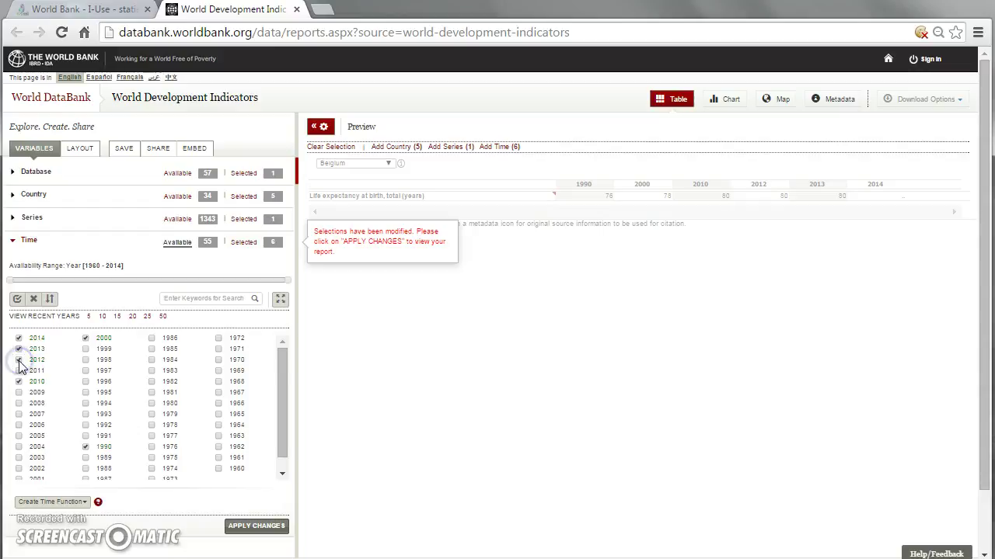
pyautogui.click(18, 338)
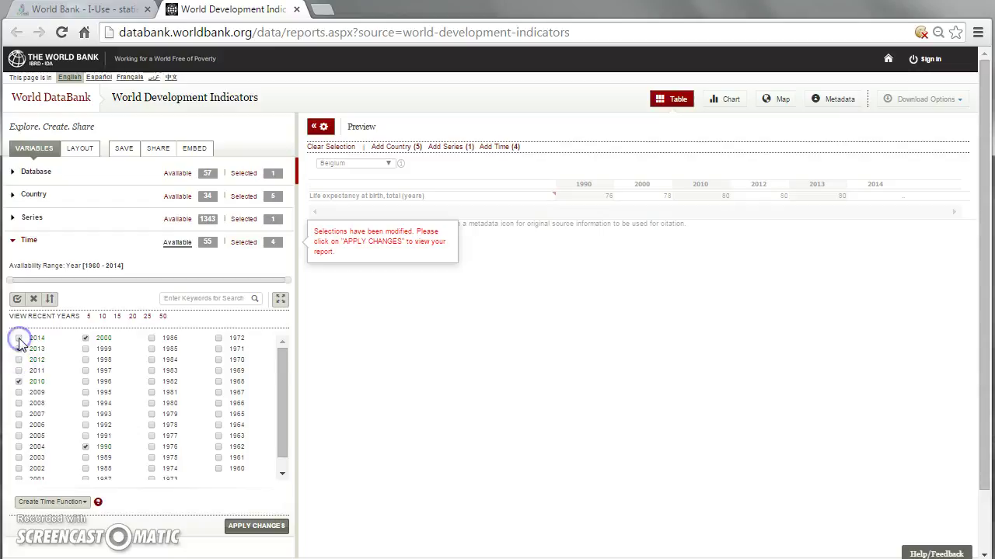
pyautogui.click(255, 526)
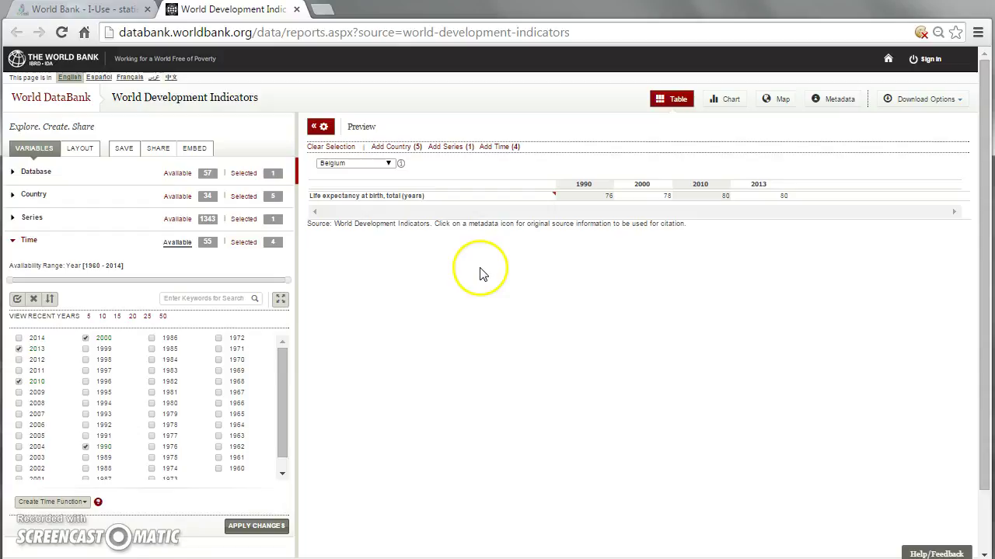
pyautogui.click(390, 164)
pyautogui.click(349, 175)
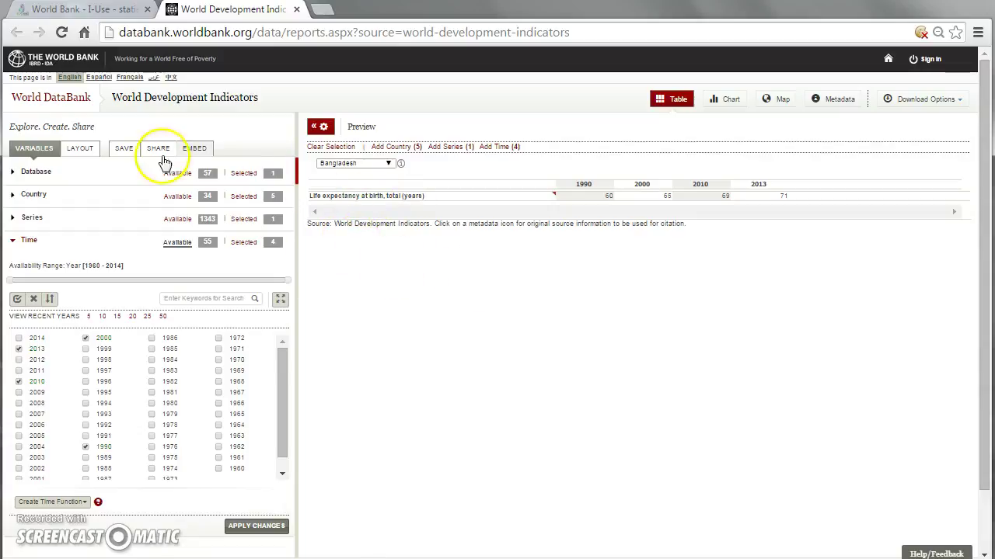
# Step: In Layout, put Series on Page and Country on Row, and apply
pyautogui.click(81, 151)
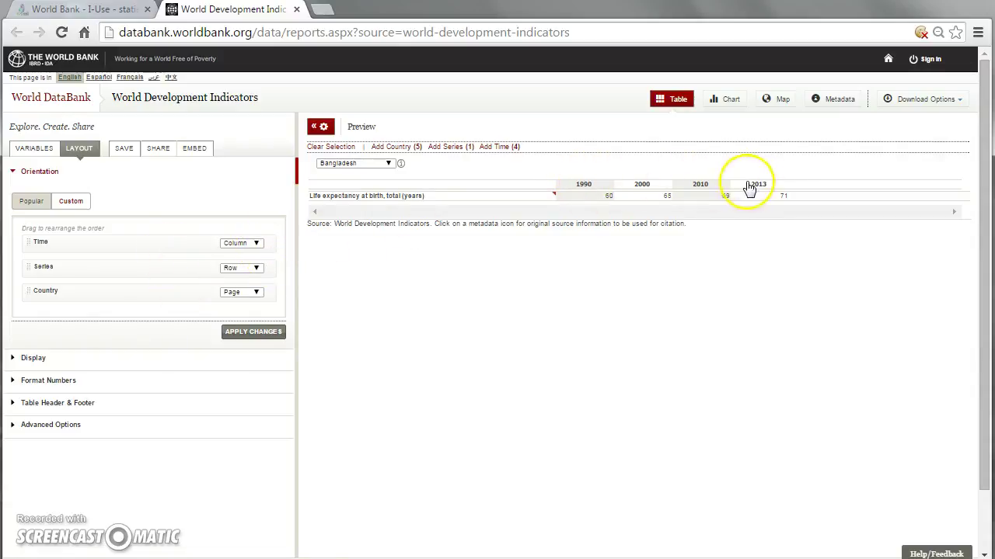
pyautogui.click(250, 270)
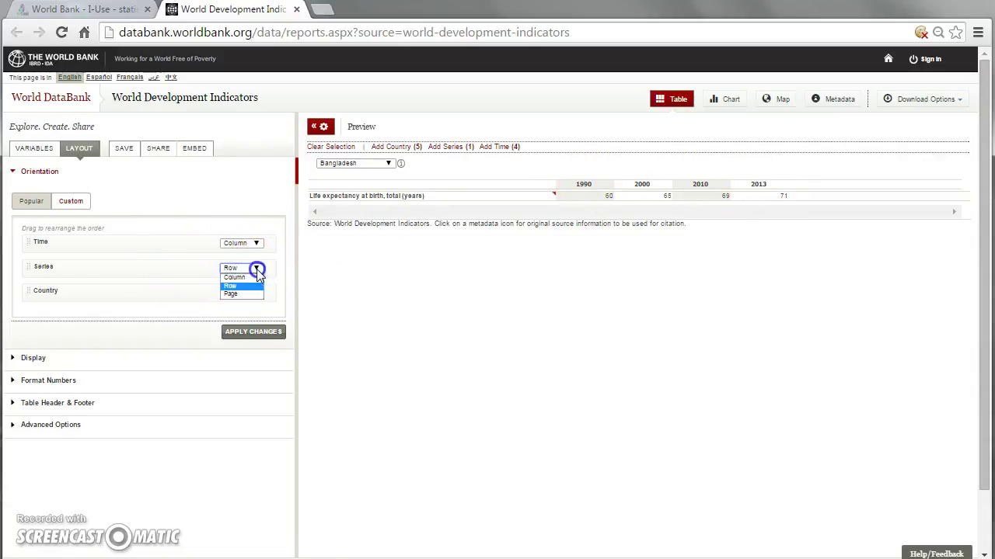
pyautogui.click(242, 296)
pyautogui.click(243, 294)
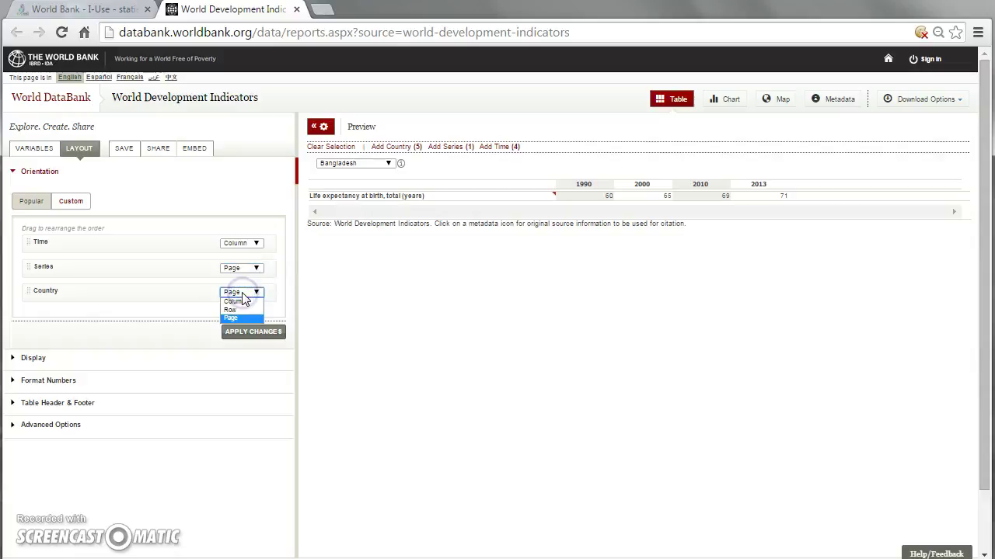
pyautogui.click(236, 311)
pyautogui.click(237, 310)
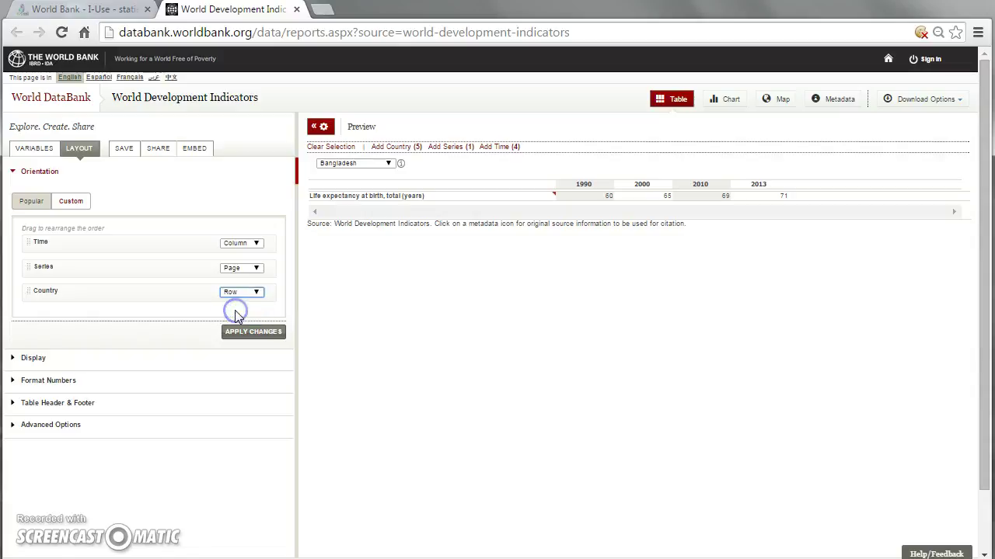
pyautogui.click(245, 334)
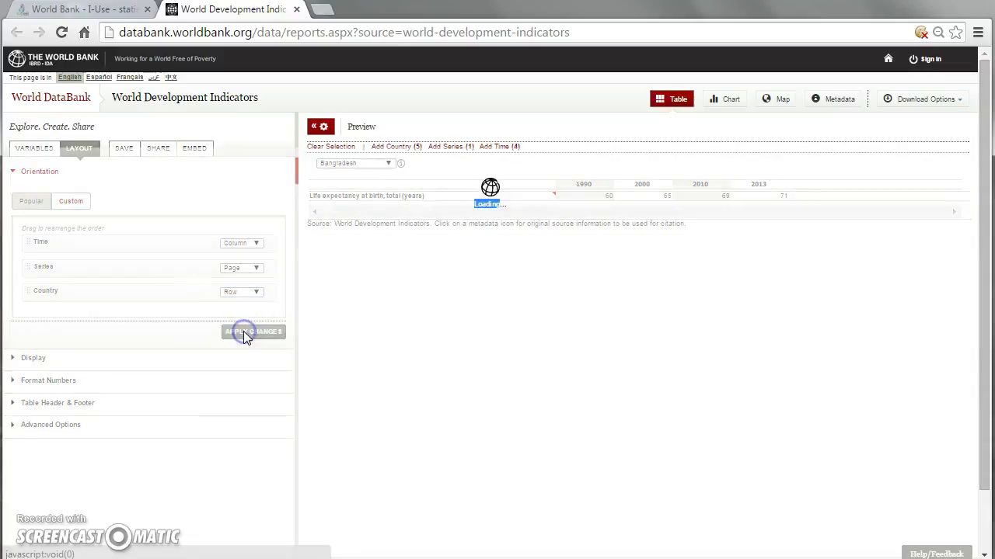
# Step: Switch the table to a line chart showing the five countries and groups, 1990–2013
pyautogui.click(541, 321)
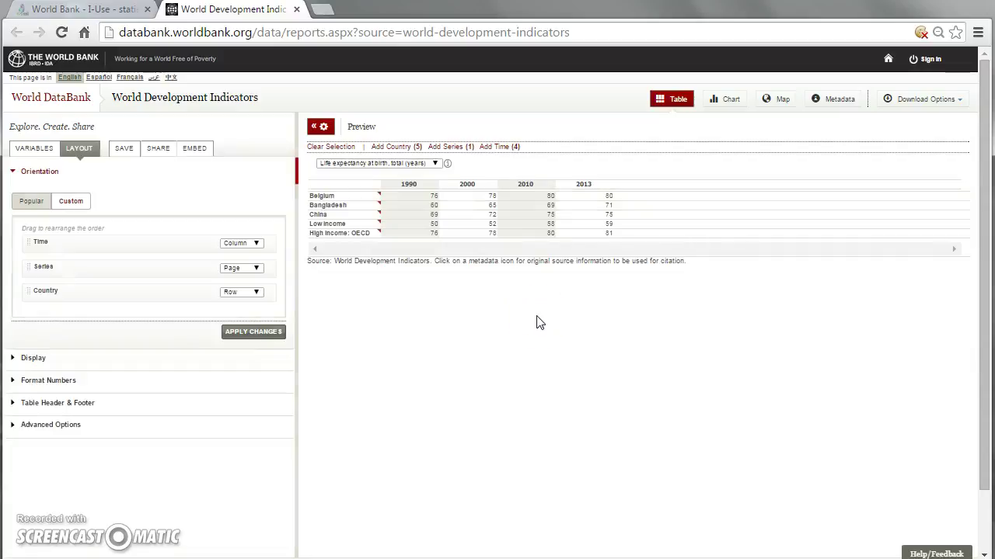
pyautogui.click(441, 289)
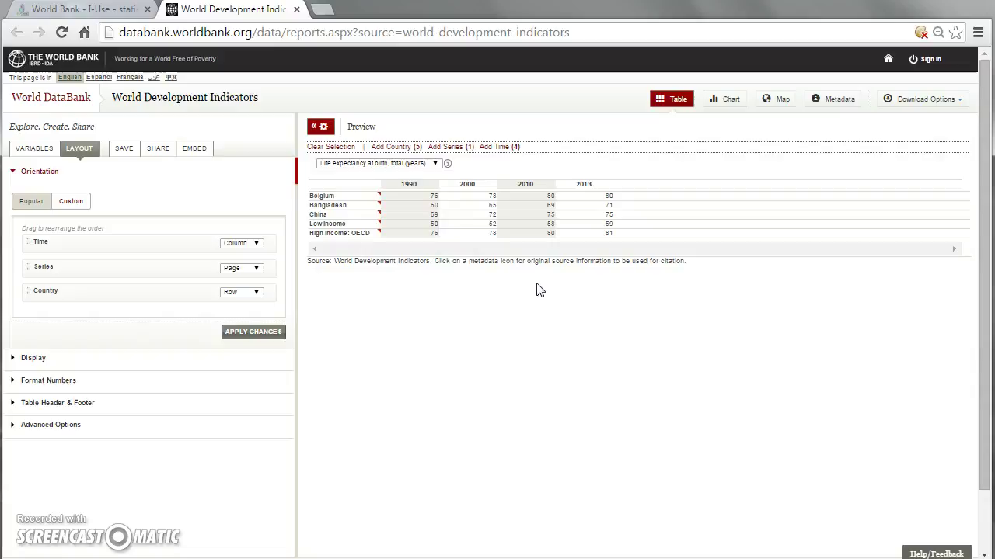
pyautogui.click(725, 104)
# Step: Export the life expectancy line chart with Download JPEG Image, bringing up the save dialog
pyautogui.click(726, 104)
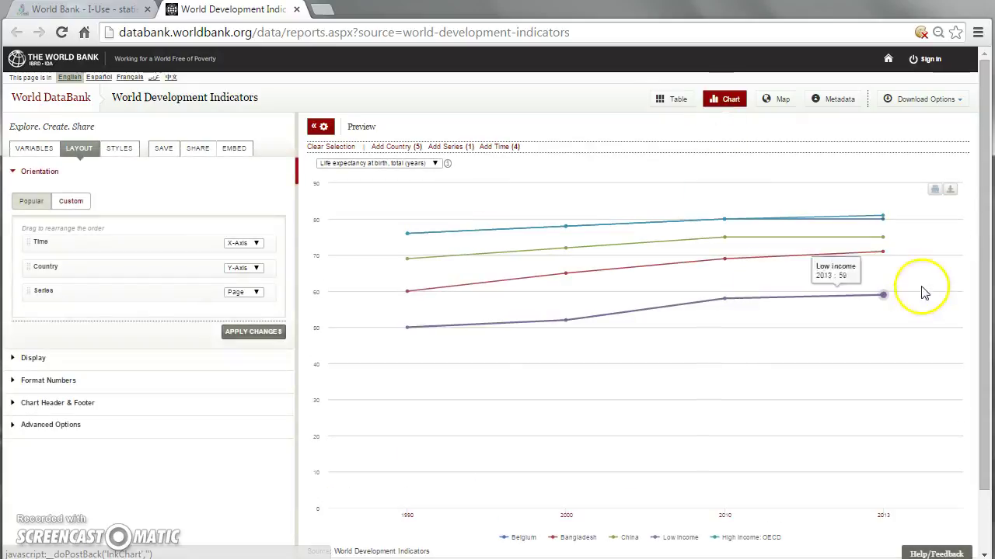
pyautogui.moveTo(987, 307)
pyautogui.mouseDown()
pyautogui.moveTo(979, 344)
pyautogui.moveTo(985, 311)
pyautogui.mouseUp()
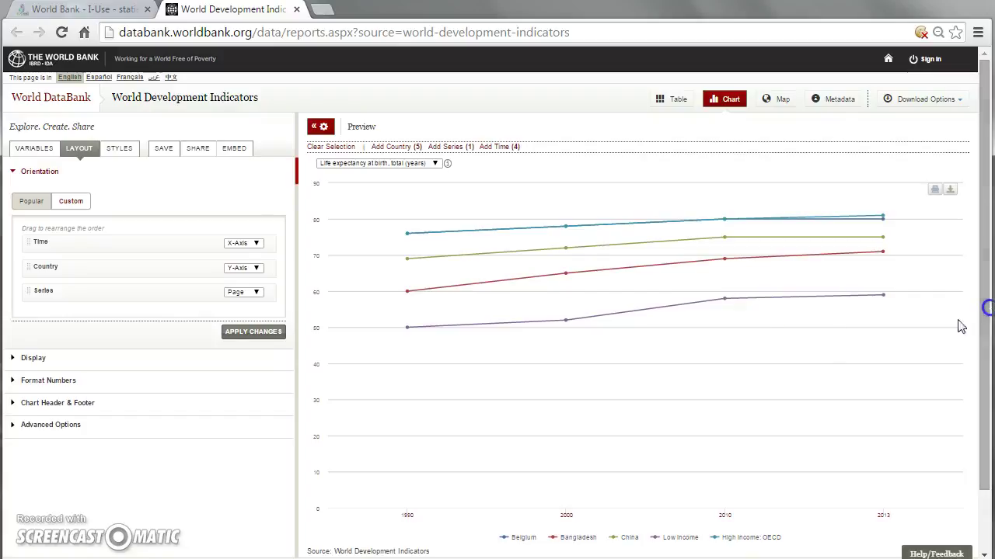
pyautogui.click(949, 191)
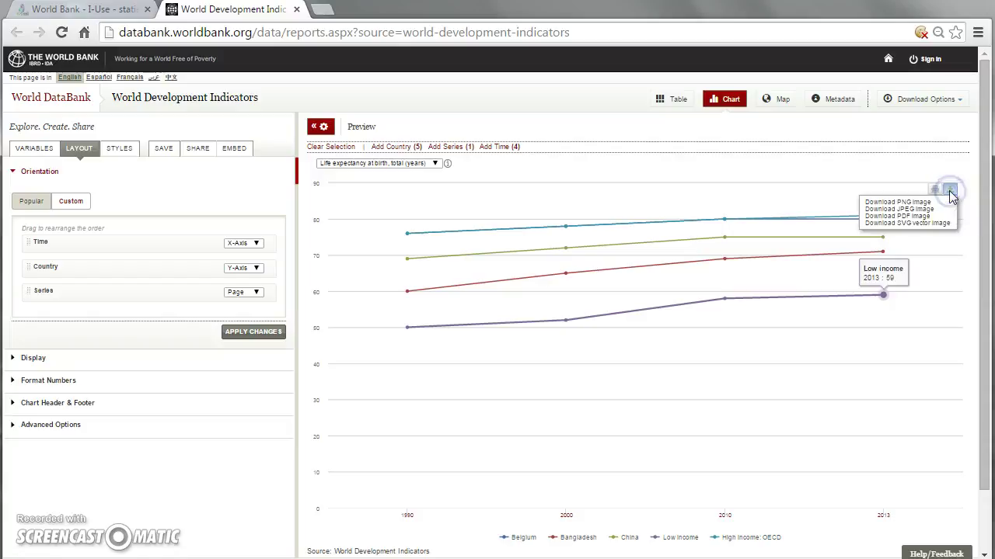
pyautogui.click(920, 209)
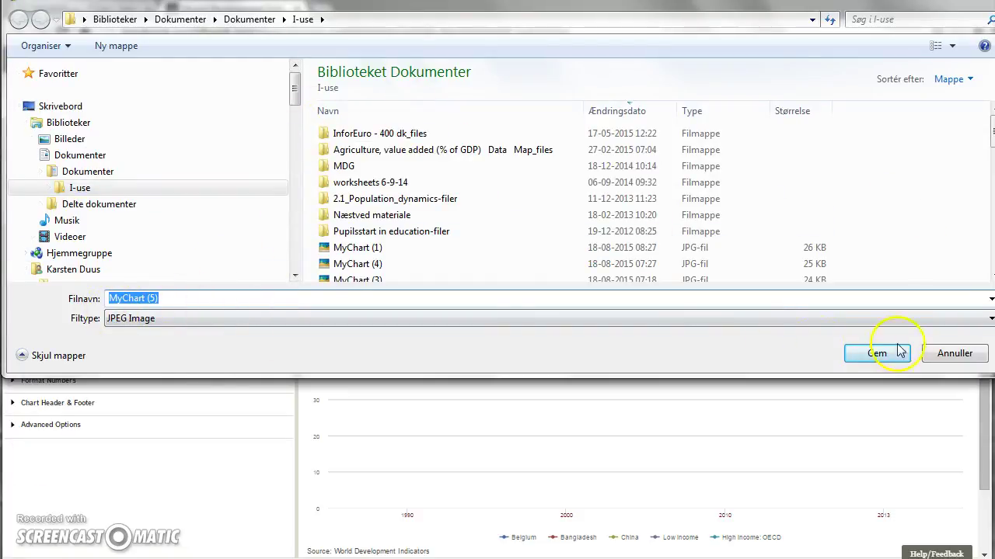
# Step: Save the chart as the JPEG file MyChart (5) in the I-use folder
pyautogui.click(876, 356)
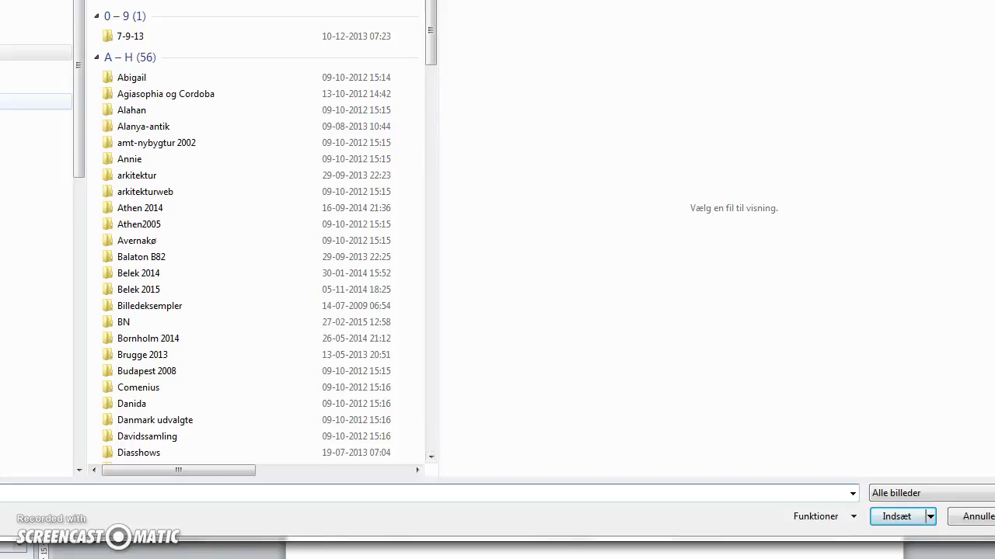
# Step: Insert the MyChart (5) image from the I-use folder into the Word document, then return to Chrome
pyautogui.click(35, 101)
pyautogui.doubleClick(132, 15)
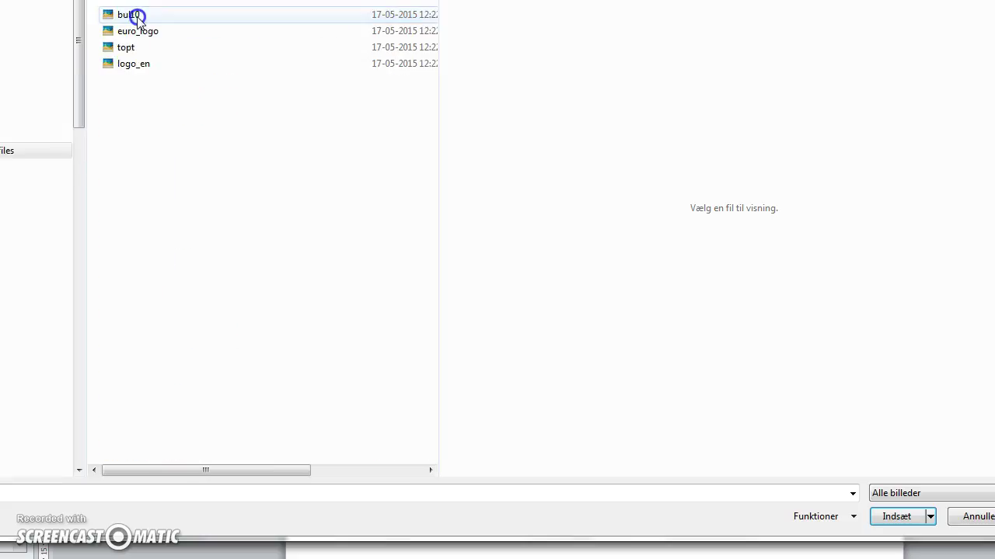
pyautogui.click(36, 135)
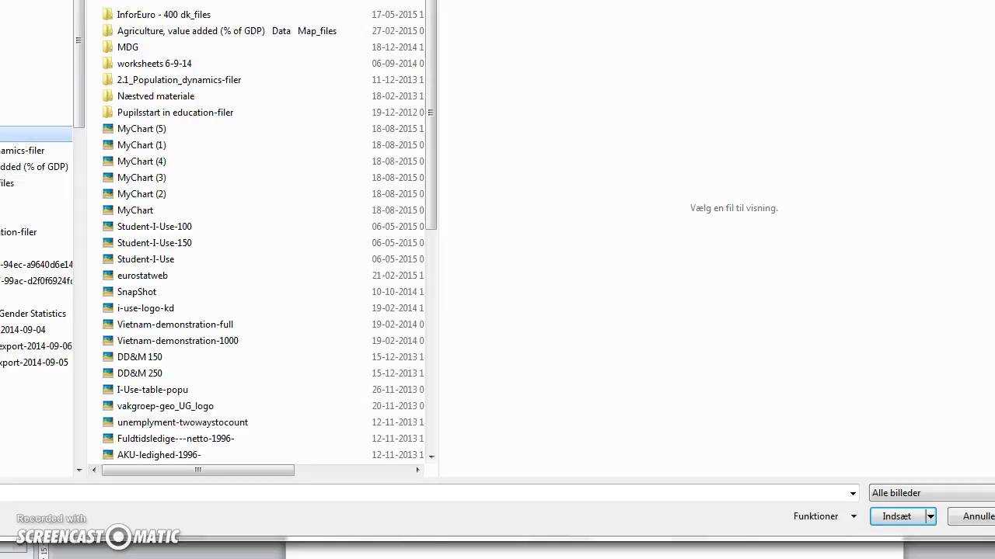
pyautogui.doubleClick(133, 129)
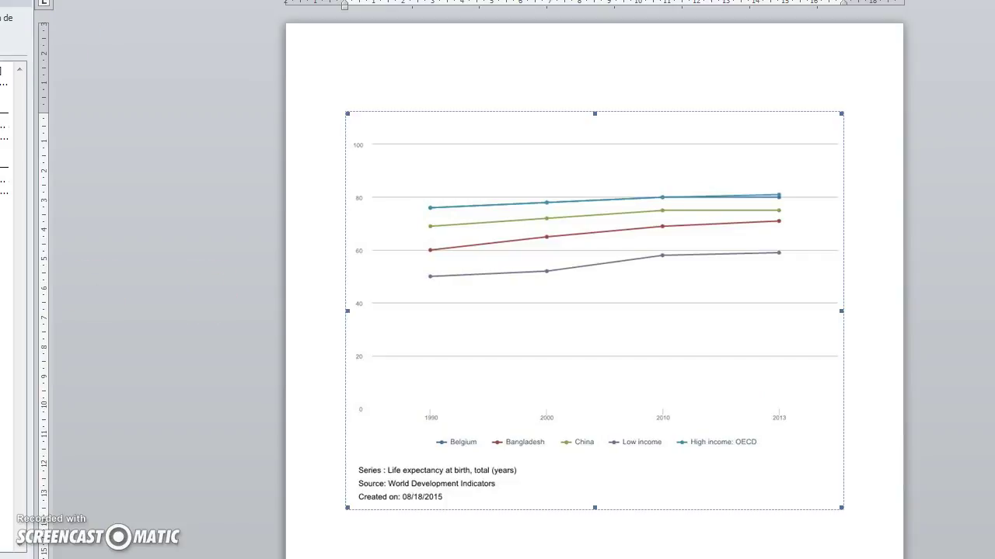
pyautogui.hotkey('alt', 'Tab')
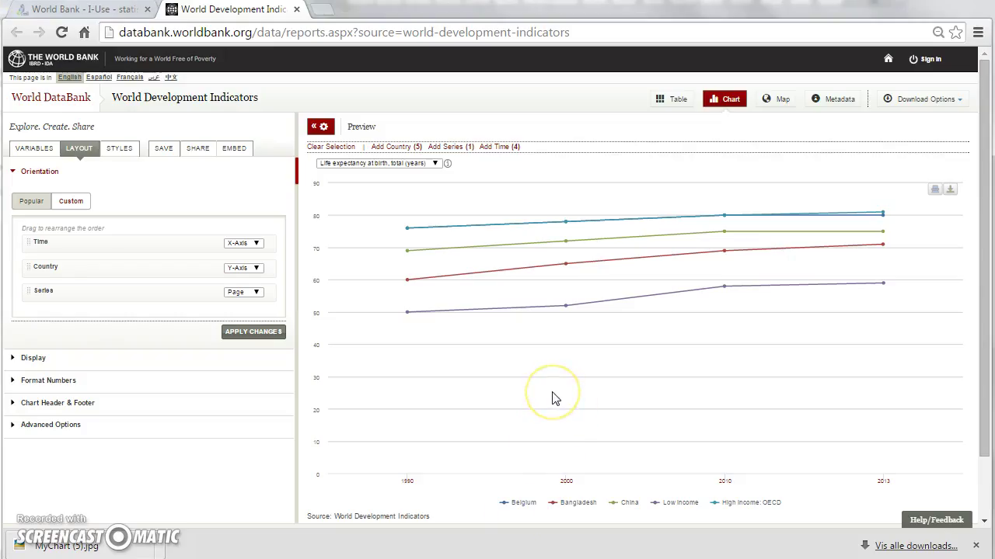